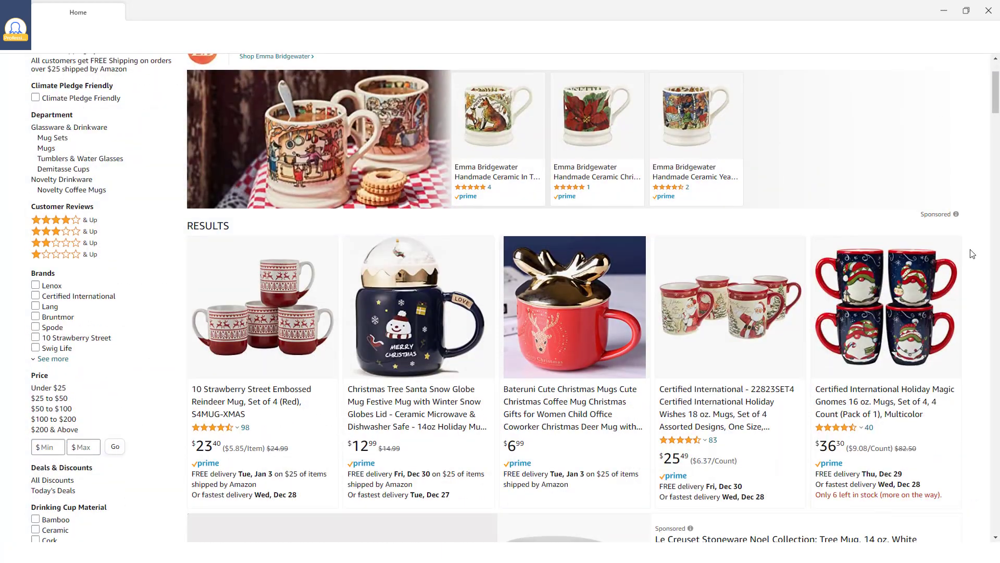
# Step: Create a new task from the pasted Amazon 'christmas mugs' search results URL
pyautogui.scroll(-4, 972, 254)
pyautogui.scroll(-10, 972, 254)
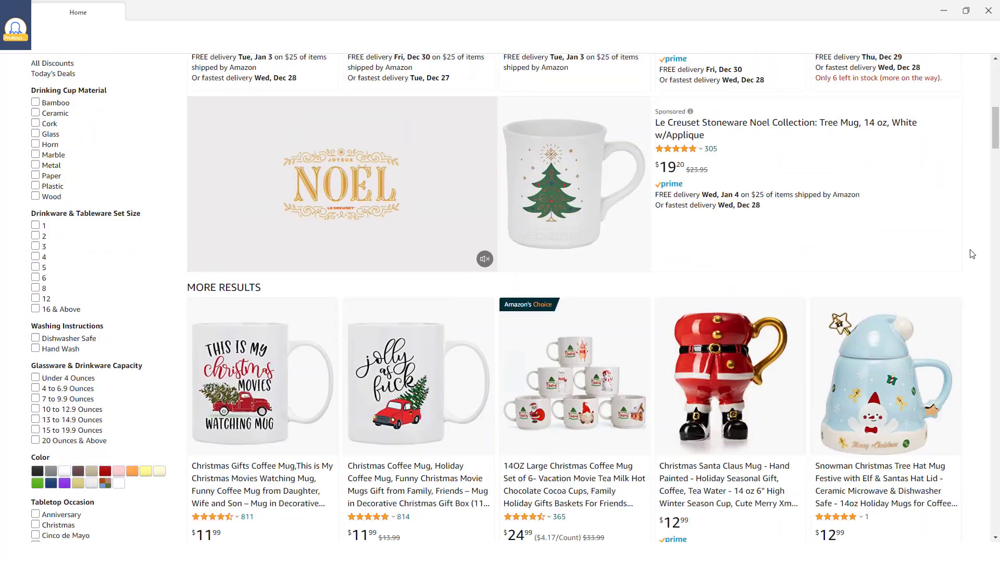
pyautogui.scroll(-5, 970, 252)
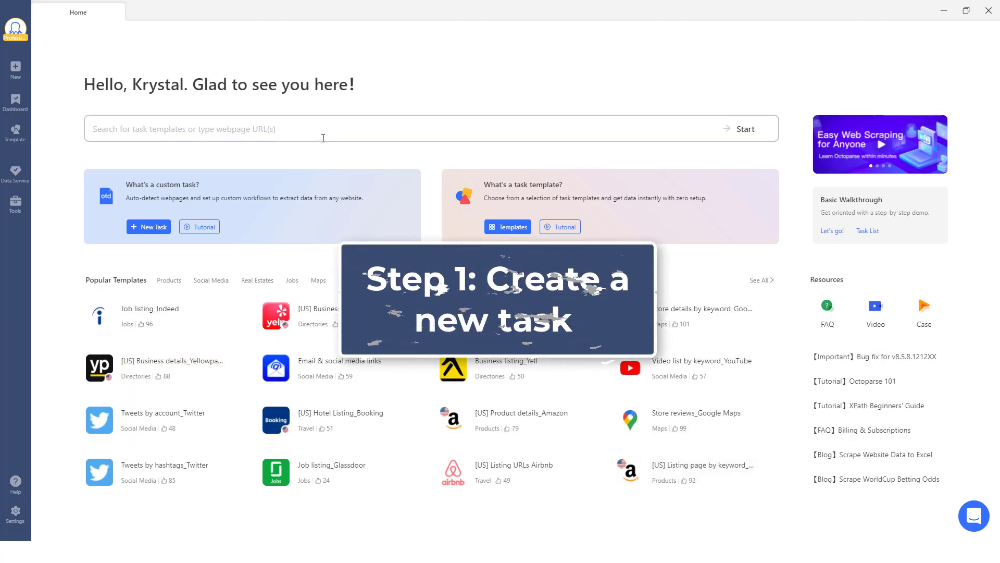
pyautogui.click(324, 130)
pyautogui.write('https://www.amazon.com/s?k=christmas+mugs&ref=nb_sb_noss')
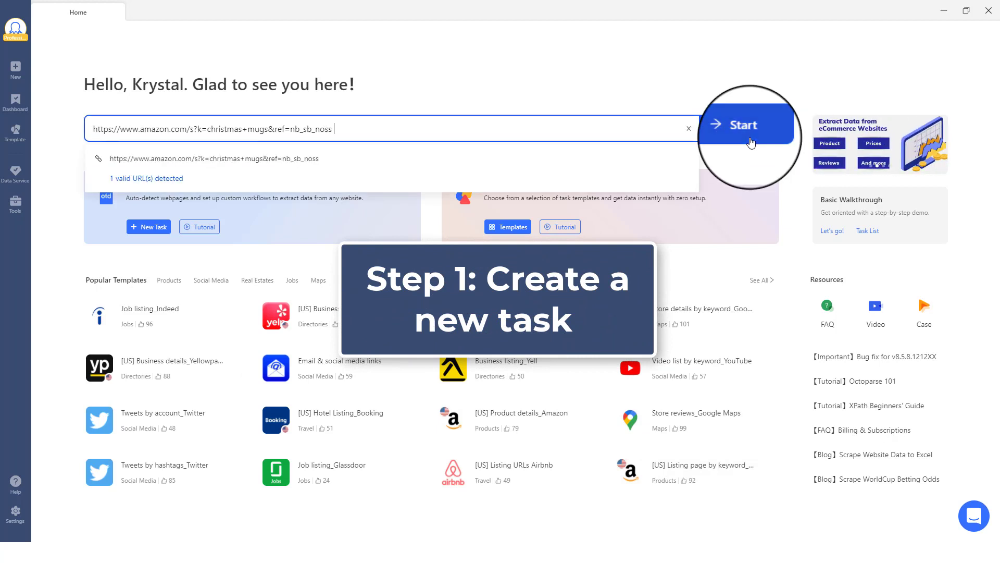
pyautogui.click(751, 142)
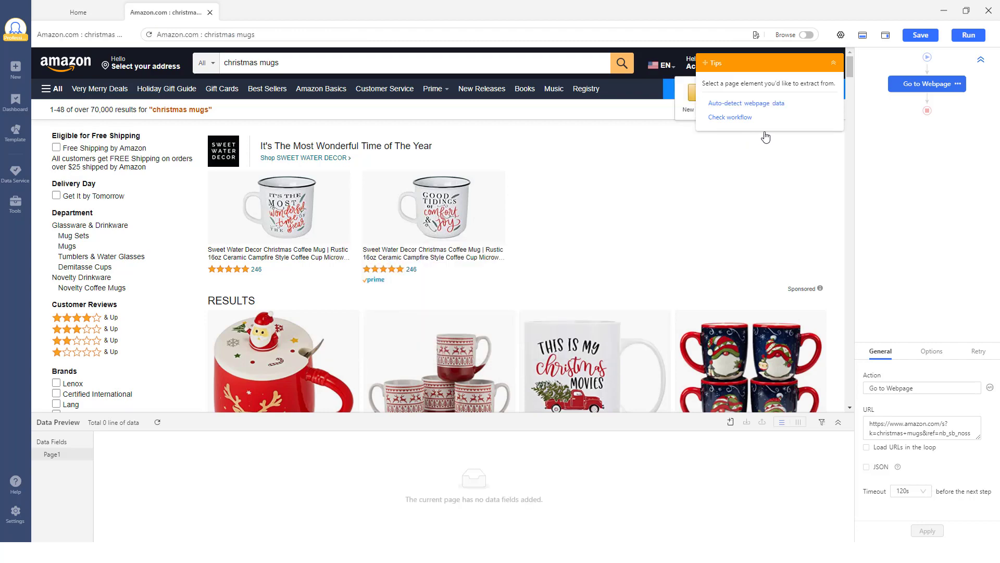
# Step: Auto-detect the page data and return to the 1/4 result with 53 rows and 9 fields
pyautogui.click(770, 104)
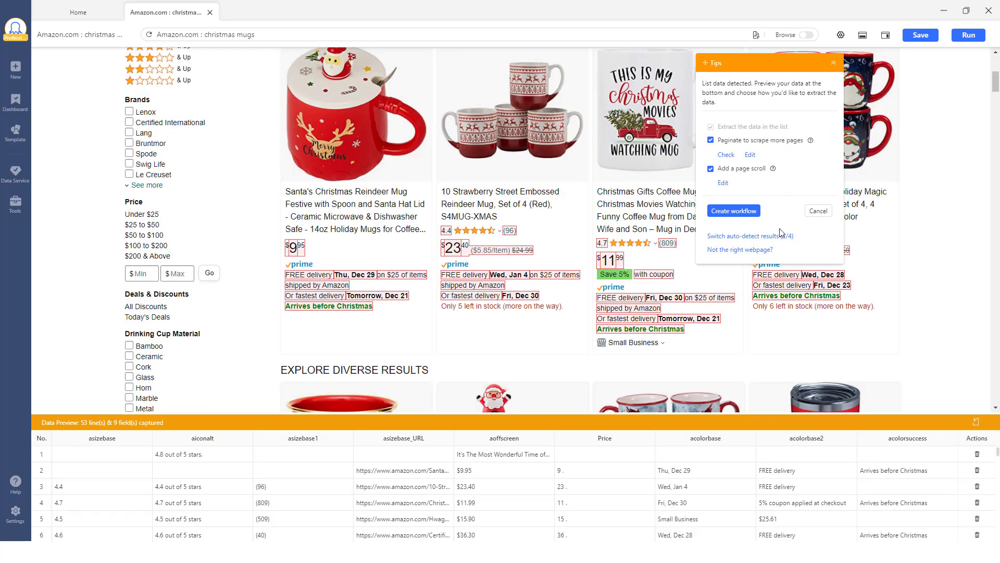
pyautogui.click(780, 236)
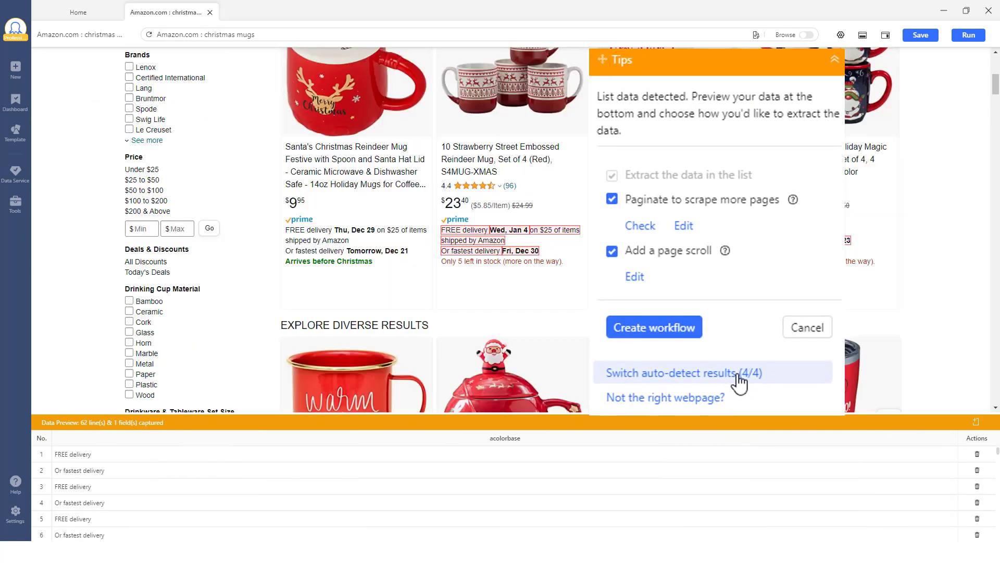
pyautogui.click(740, 384)
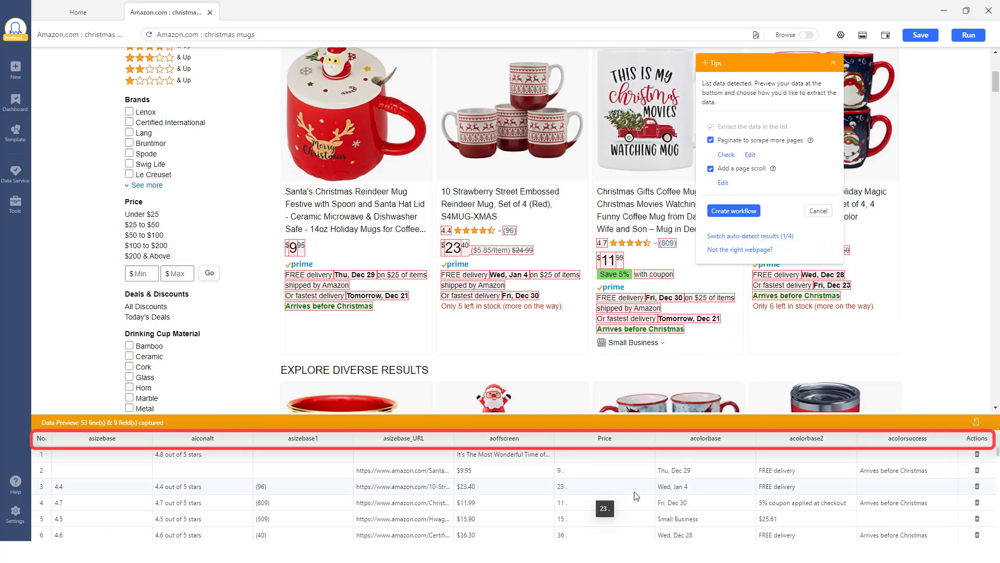
pyautogui.scroll(-5, 637, 495)
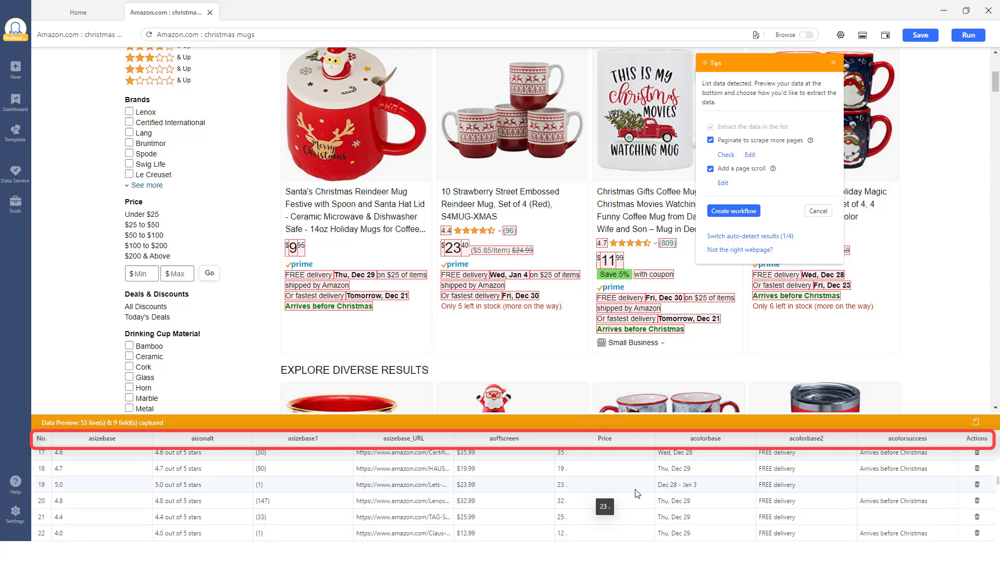
pyautogui.scroll(5, 637, 493)
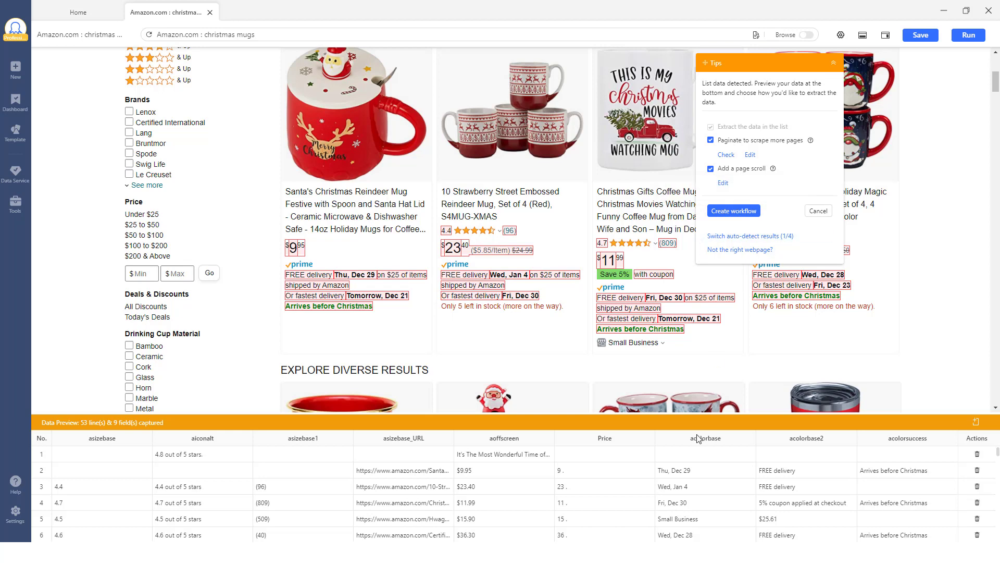
pyautogui.scroll(-5, 637, 495)
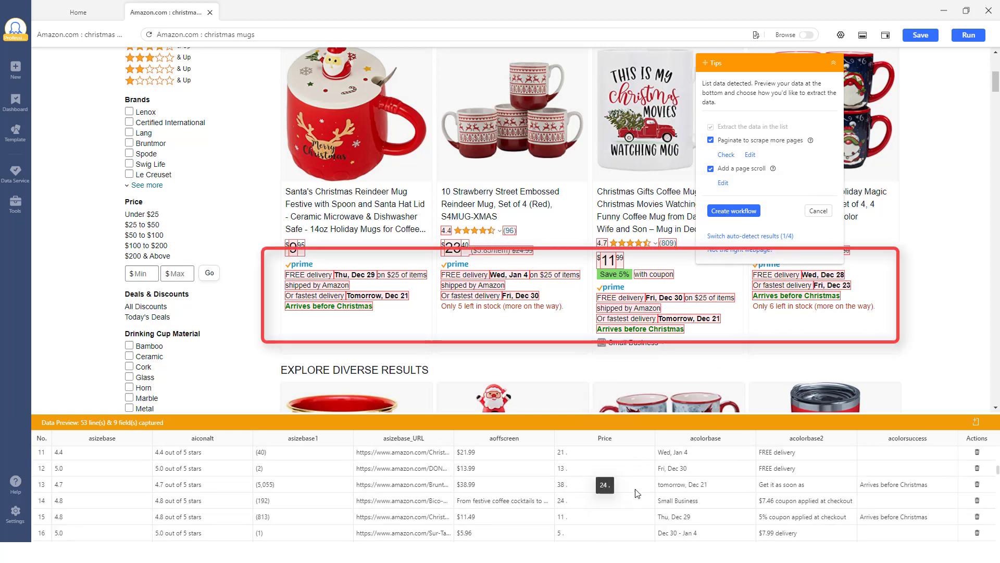
pyautogui.scroll(5, 637, 493)
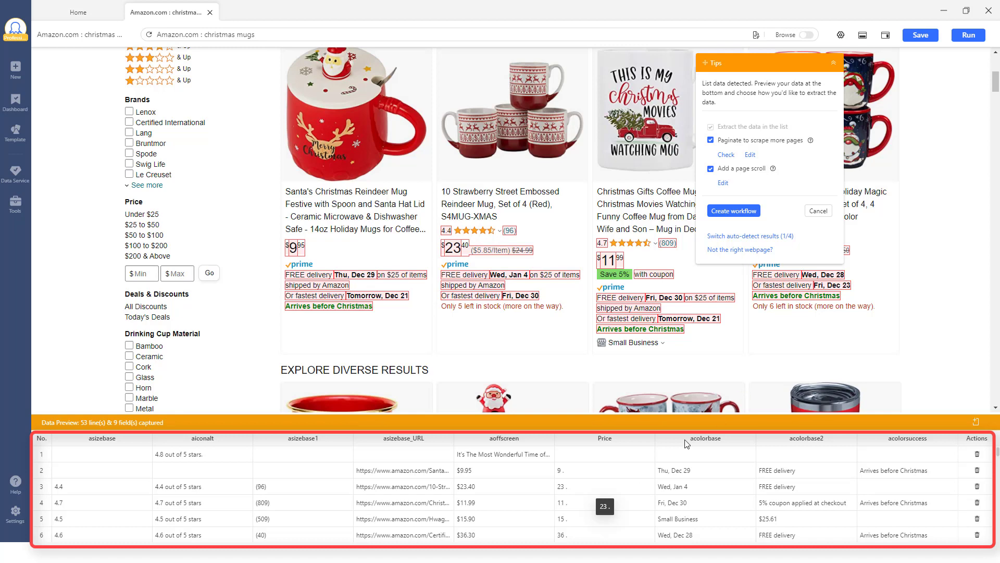
pyautogui.moveTo(686, 443); pyautogui.dragTo(794, 329)
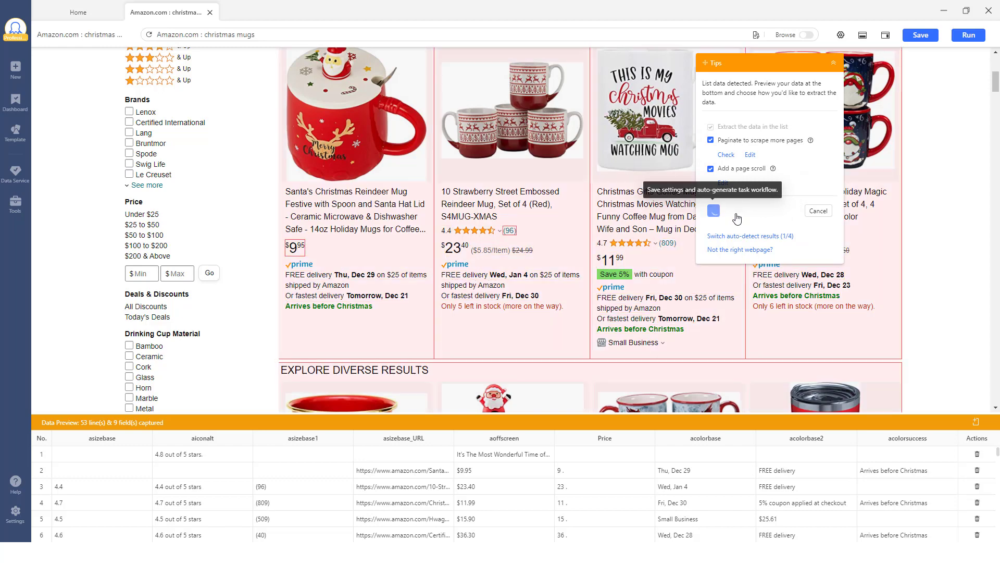
# Step: Create the workflow from the detected list, delete the Price field and rename the first field
pyautogui.click(733, 211)
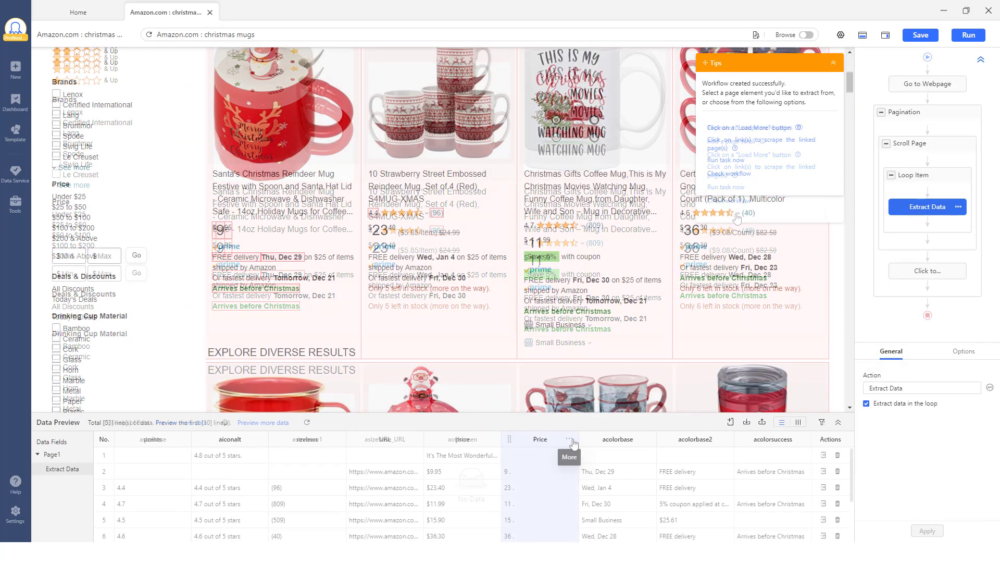
pyautogui.click(570, 440)
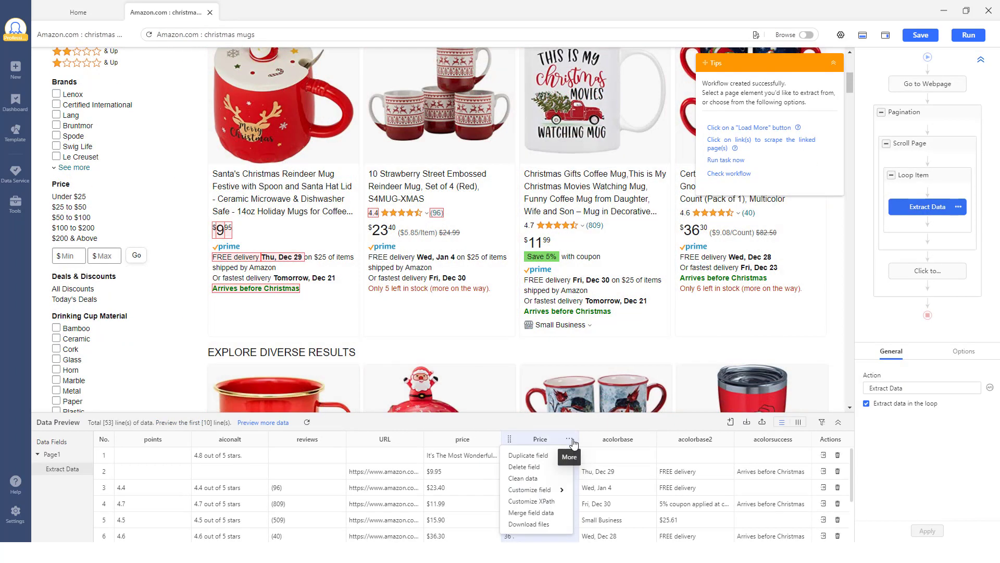
pyautogui.click(525, 467)
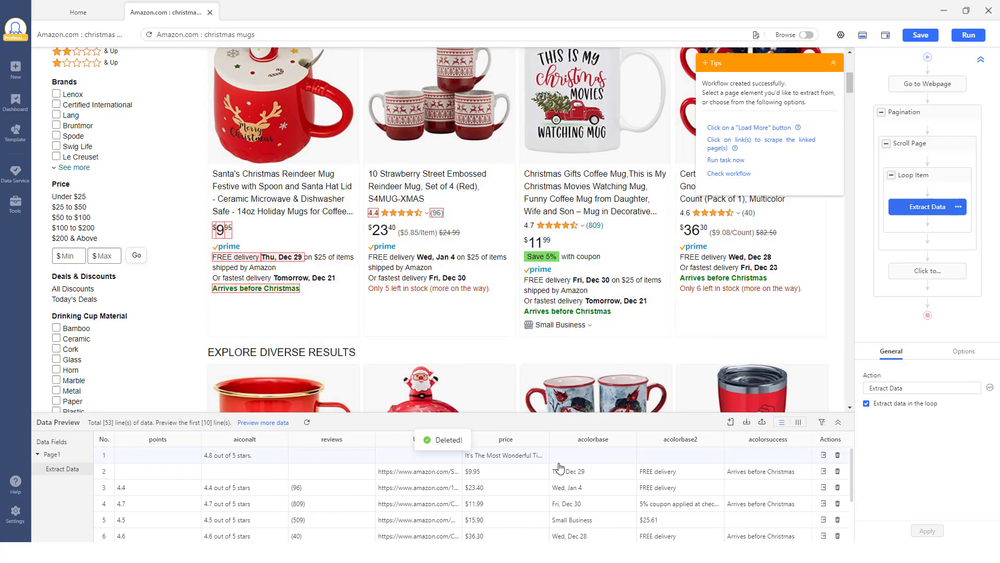
pyautogui.doubleClick(161, 439)
pyautogui.write('p')
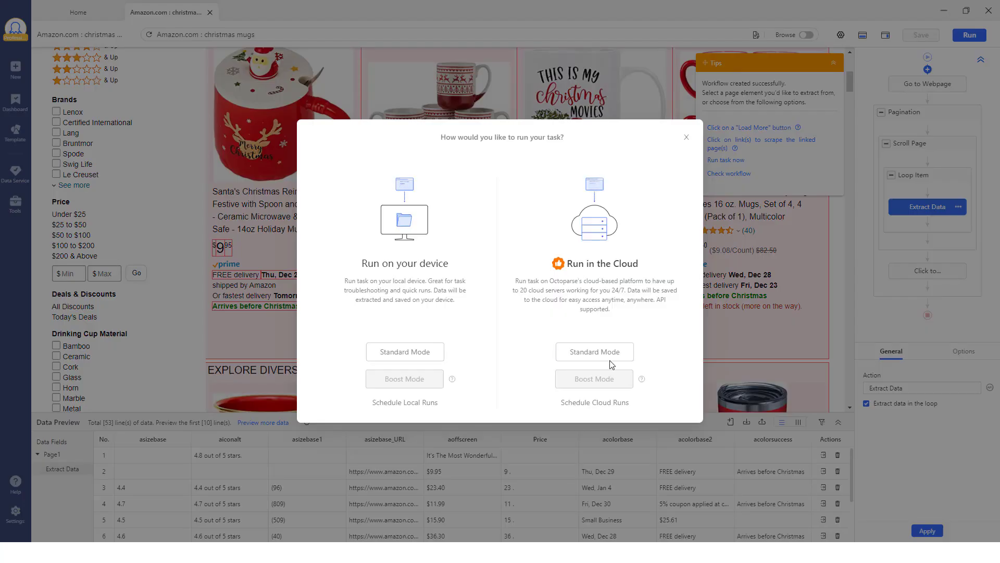
# Step: Run the task in the cloud in Standard Mode and export all 304 rows as Excel (xlsx)
pyautogui.click(607, 357)
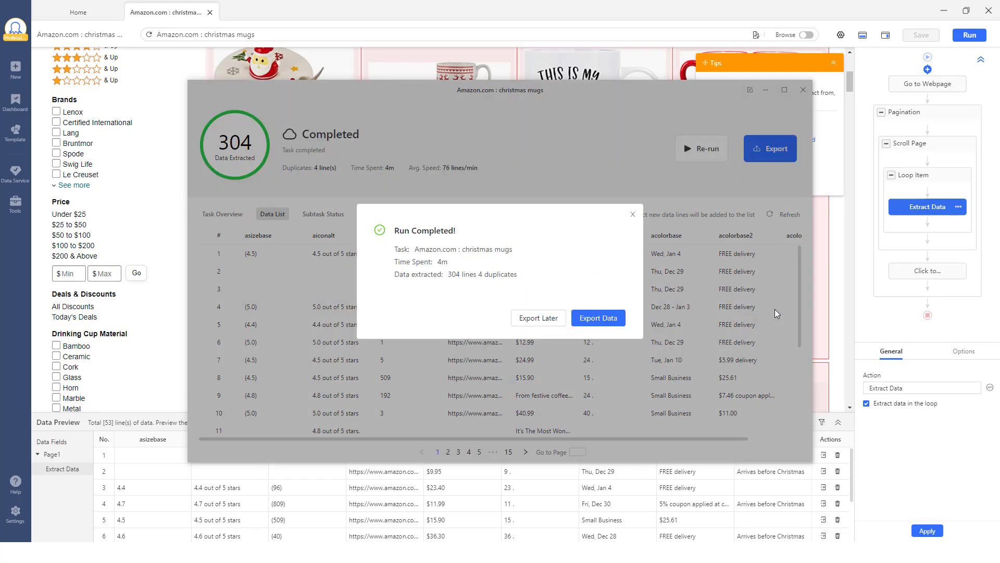
pyautogui.click(610, 323)
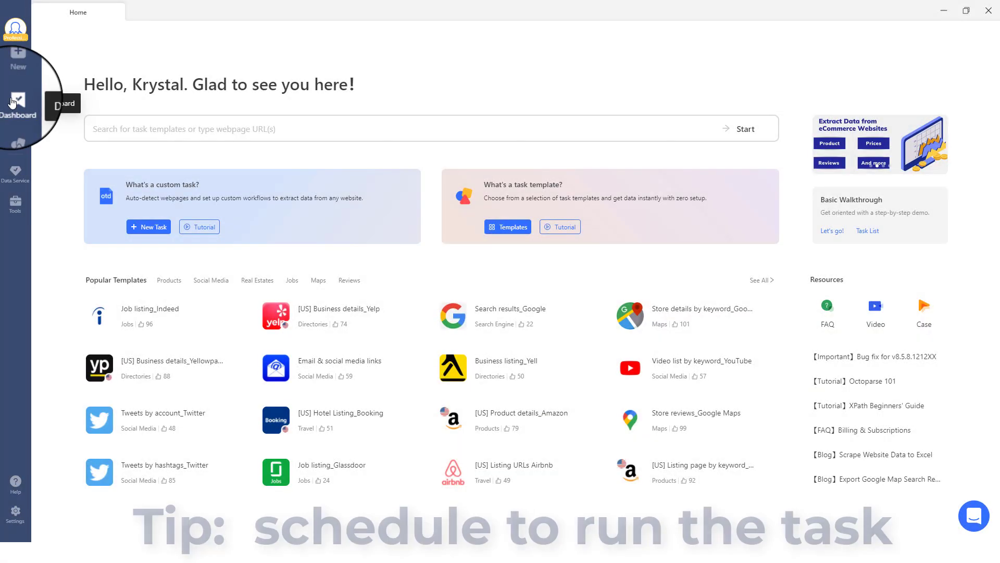
pyautogui.click(15, 102)
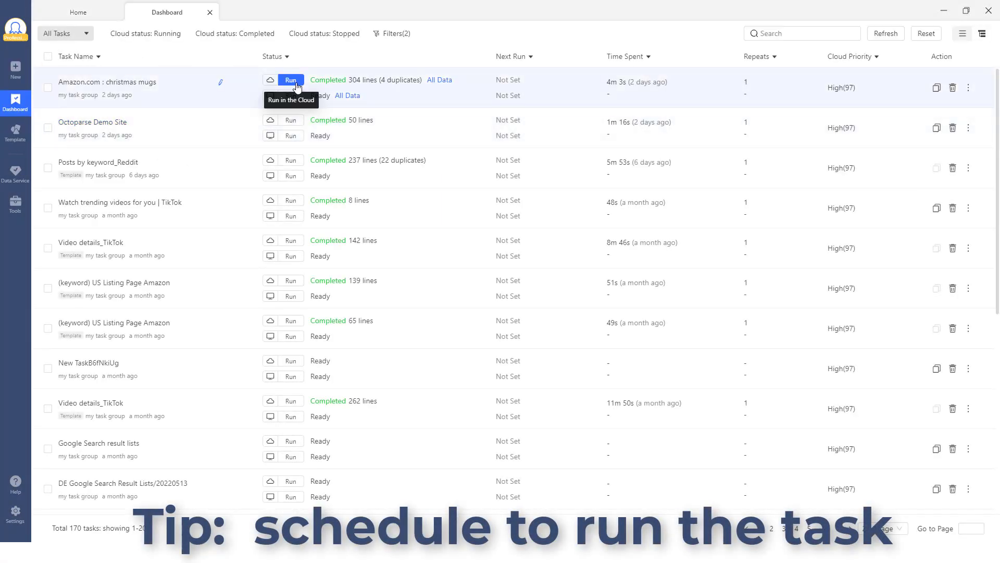
# Step: Open the Amazon.com : christmas mugs task's cloud schedule and set recurrence to Monthly
pyautogui.click(968, 87)
pyautogui.moveTo(938, 187)
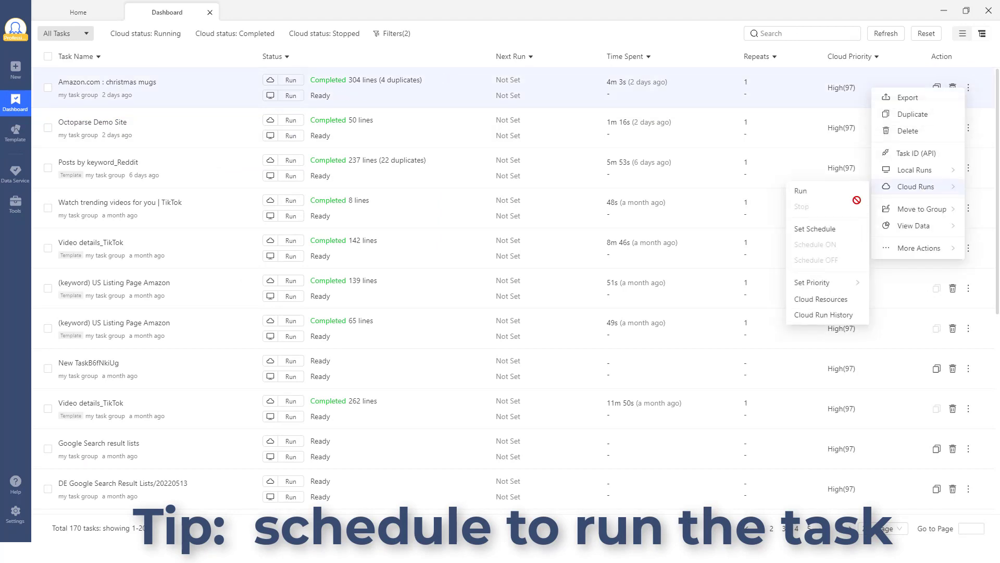
pyautogui.click(843, 232)
pyautogui.click(417, 277)
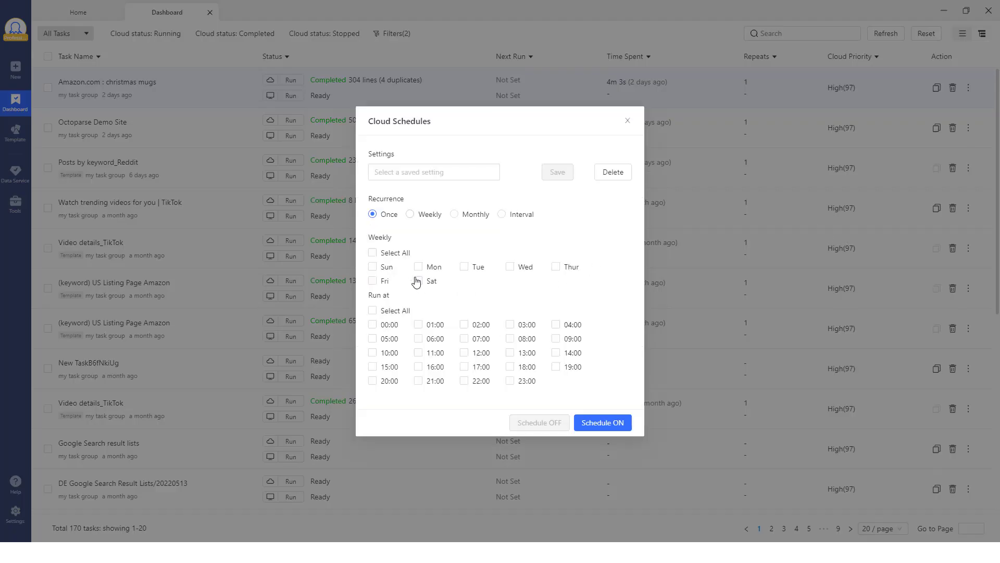
pyautogui.click(452, 215)
pyautogui.scroll(-1, 593, 288)
pyautogui.scroll(1, 597, 293)
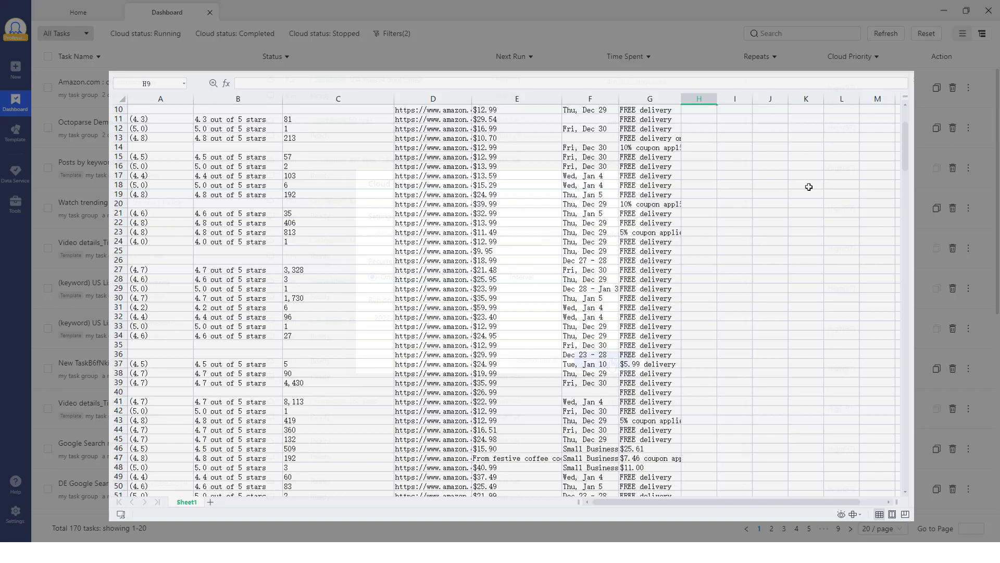
pyautogui.scroll(-8, 808, 187)
pyautogui.scroll(-18, 808, 186)
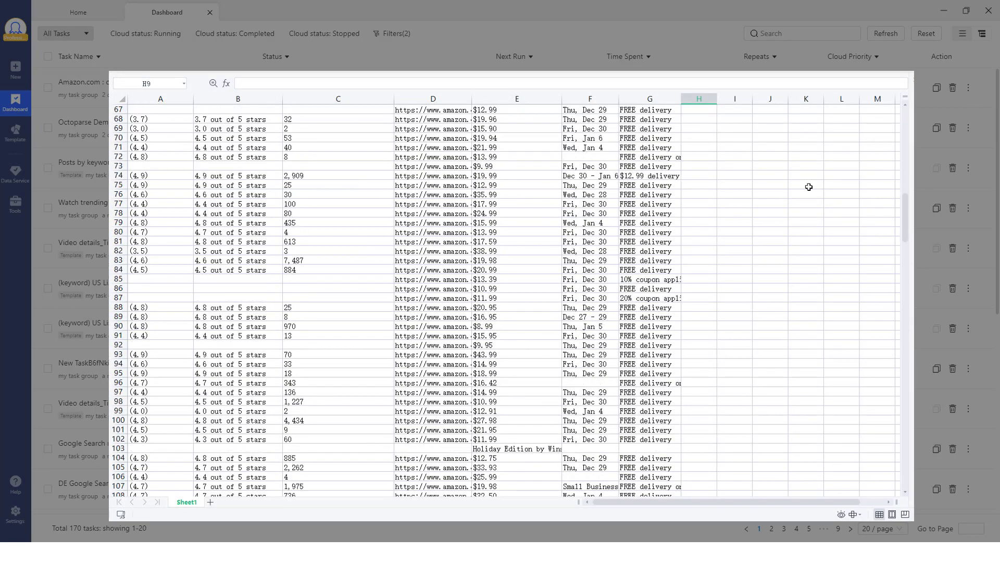
pyautogui.scroll(-17, 809, 186)
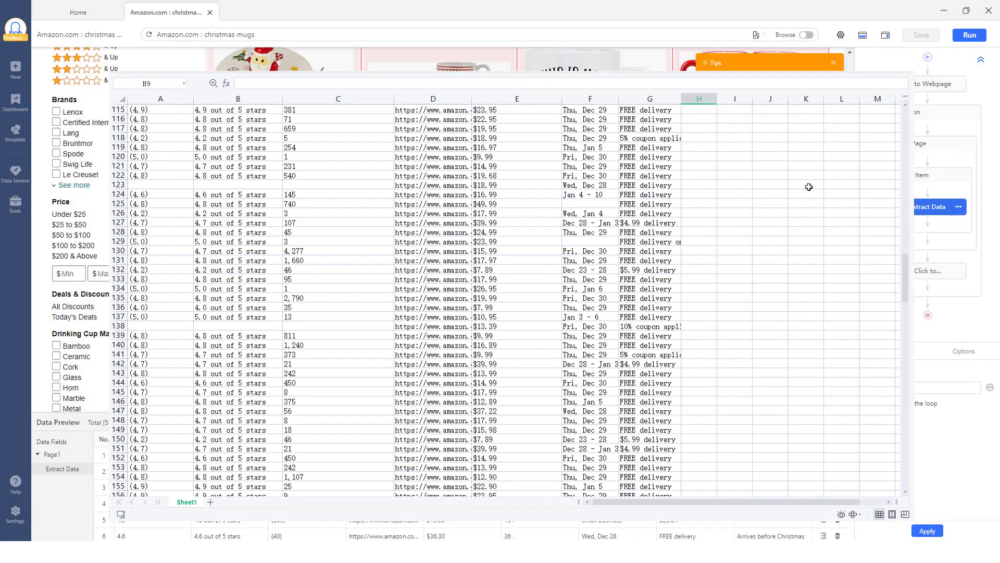